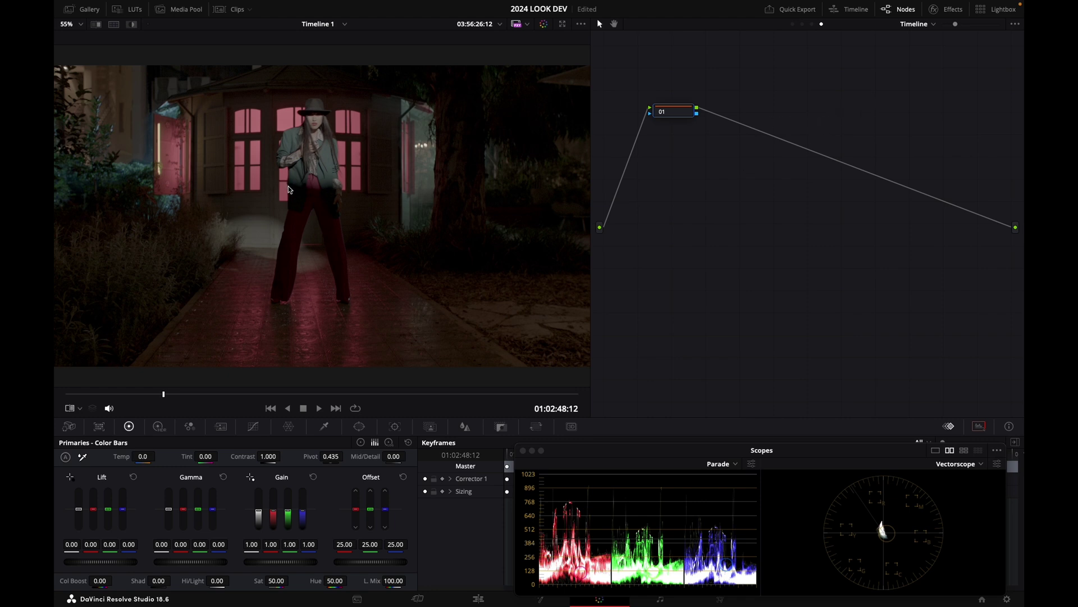
- Apply Color Space Transform to node 01 with DaVinci Wide Gamut / DaVinci Intermediate input
click(949, 9)
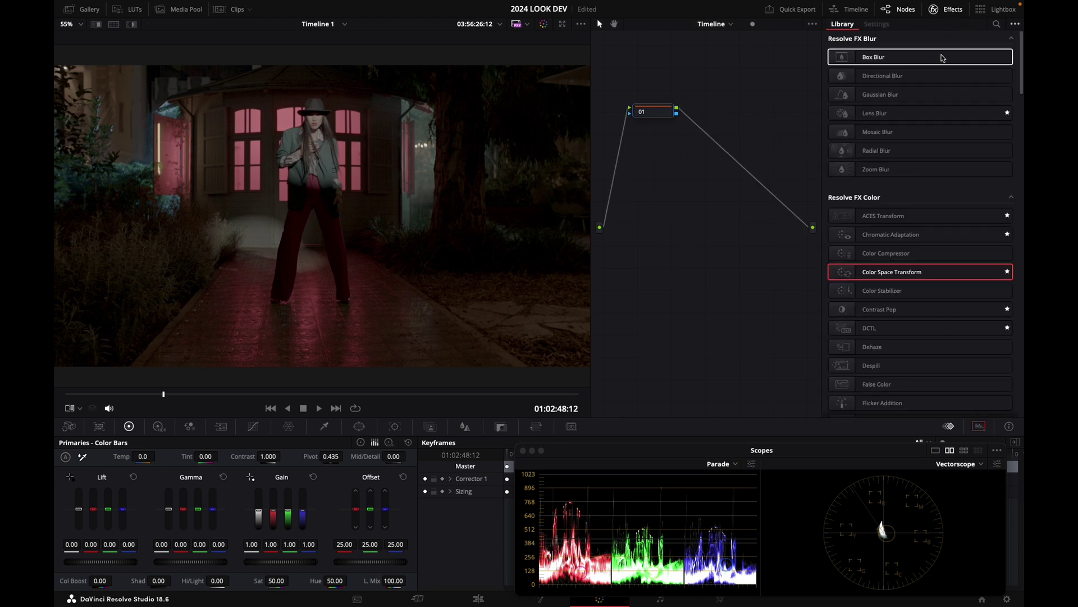
drag(857, 274, 658, 112)
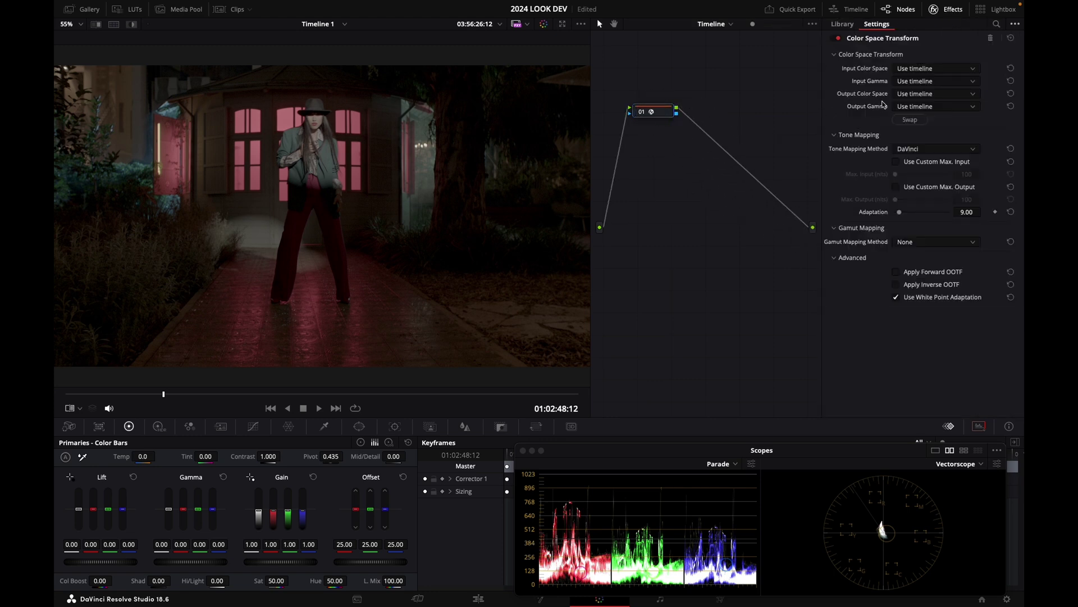
click(927, 68)
click(921, 181)
click(932, 81)
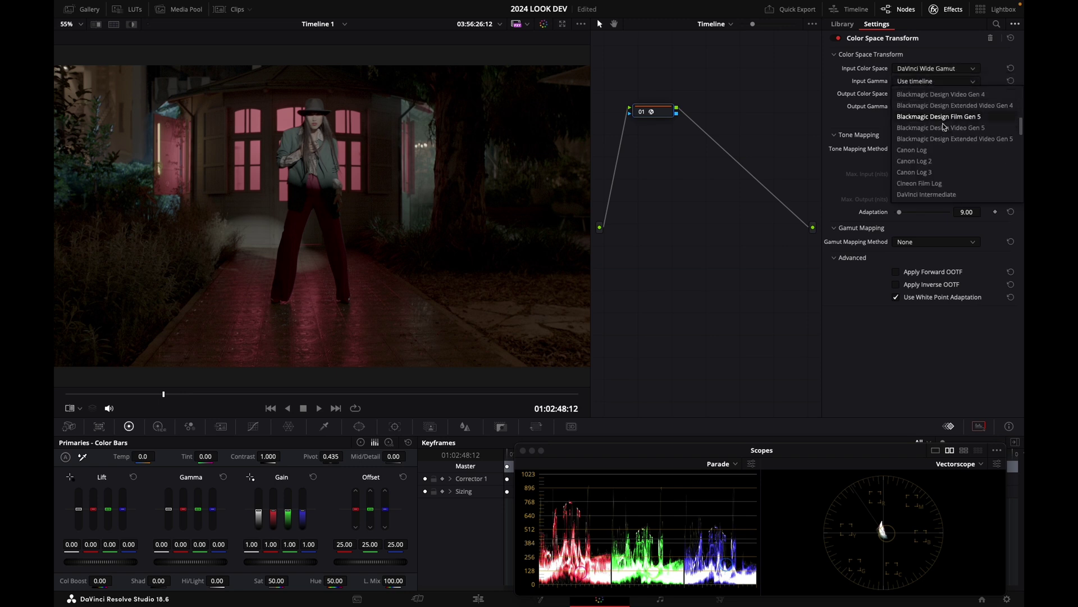
click(927, 195)
- Set the CST output to Rec.709 color space with Gamma 2.4
click(932, 94)
scroll(949, 159, down, 3)
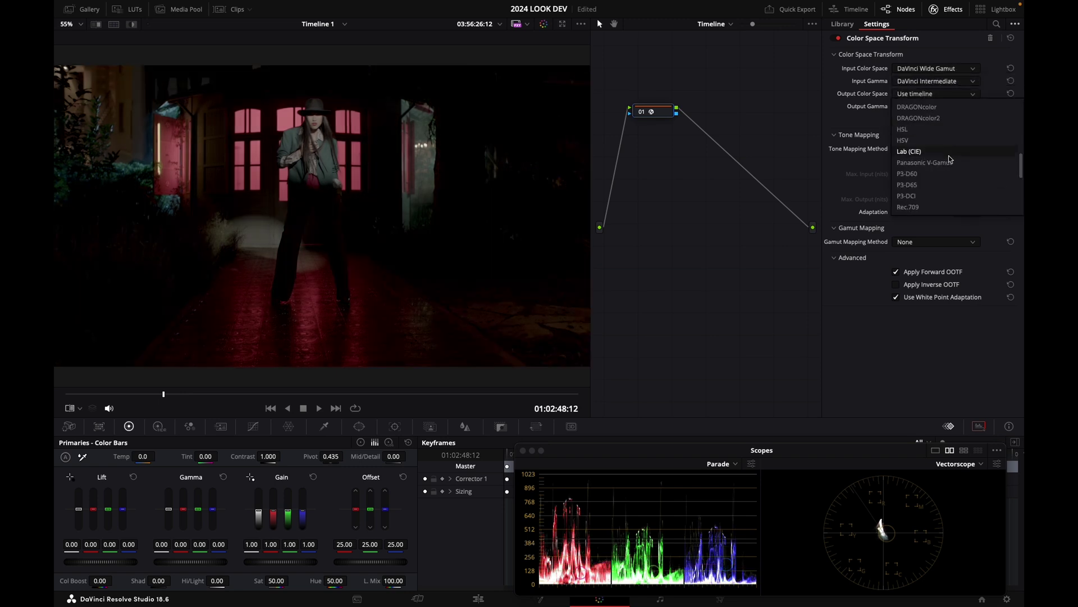
click(938, 207)
click(935, 106)
scroll(941, 197, down, 2)
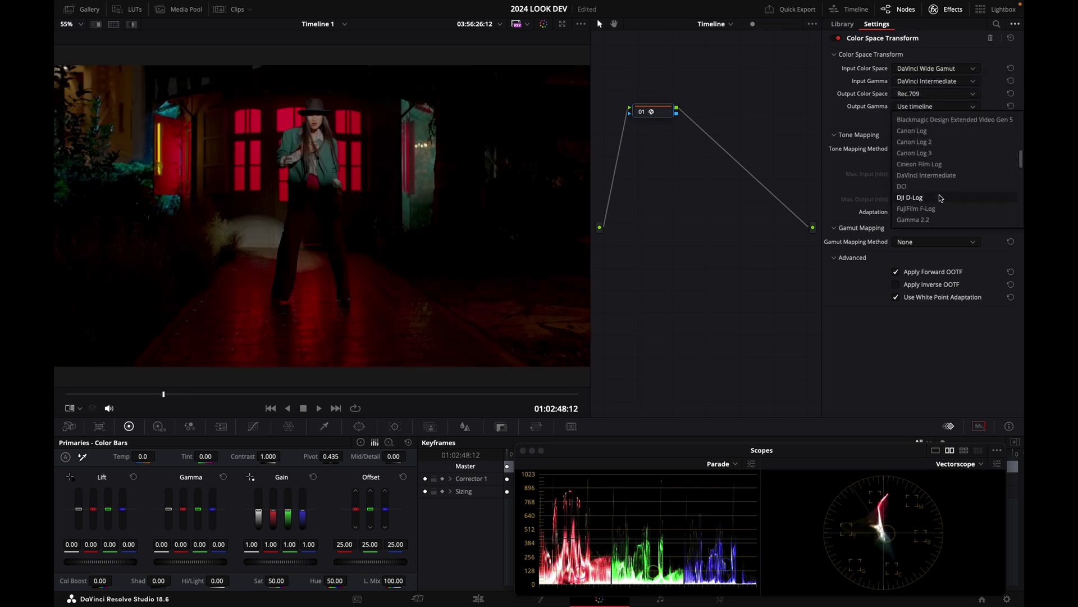
scroll(941, 224, down, 1)
click(941, 223)
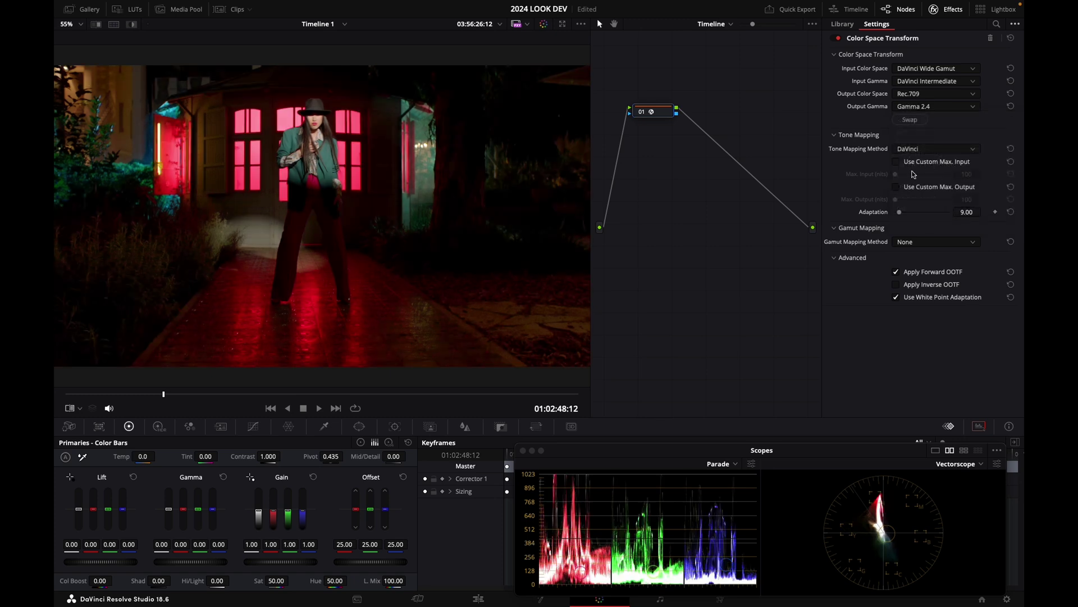
- Enable custom max input and output levels and set gamut mapping to Saturation Compression
click(897, 162)
click(897, 187)
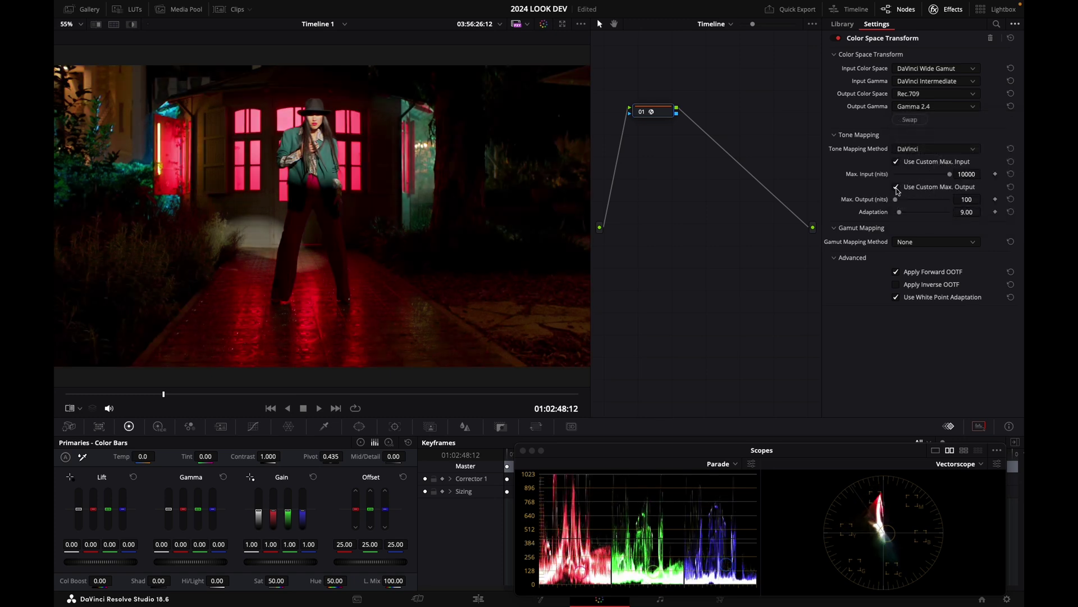
click(919, 242)
click(938, 268)
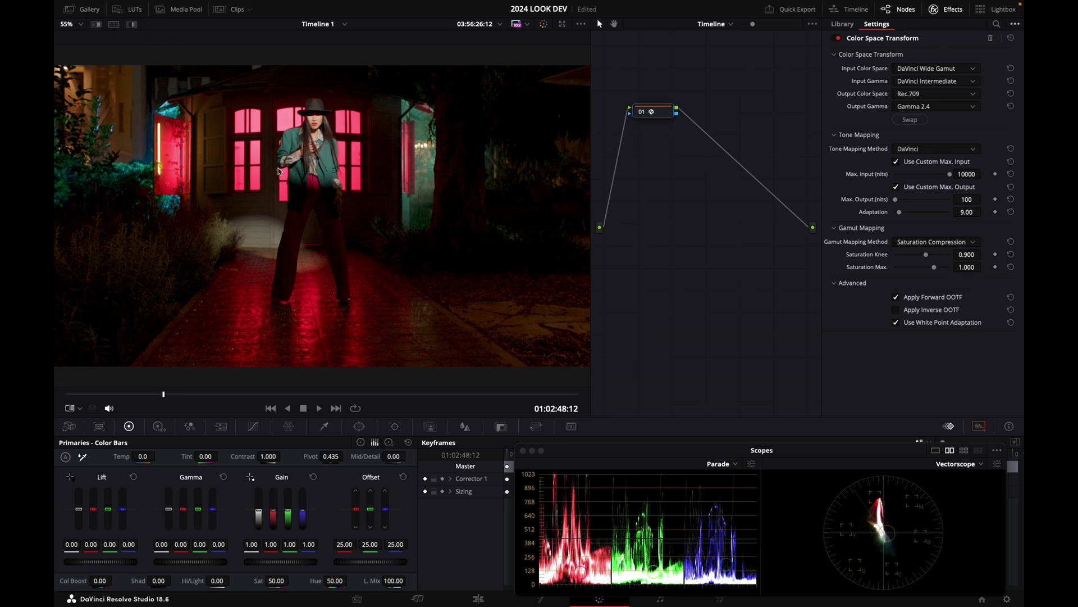
- Give node 01 the label 'DW 709' from its right-click menu
right_click(316, 202)
click(337, 203)
key(Return)
- Reset the CST and set its input to DaVinci Wide Gamut / DaVinci Intermediate
click(1010, 38)
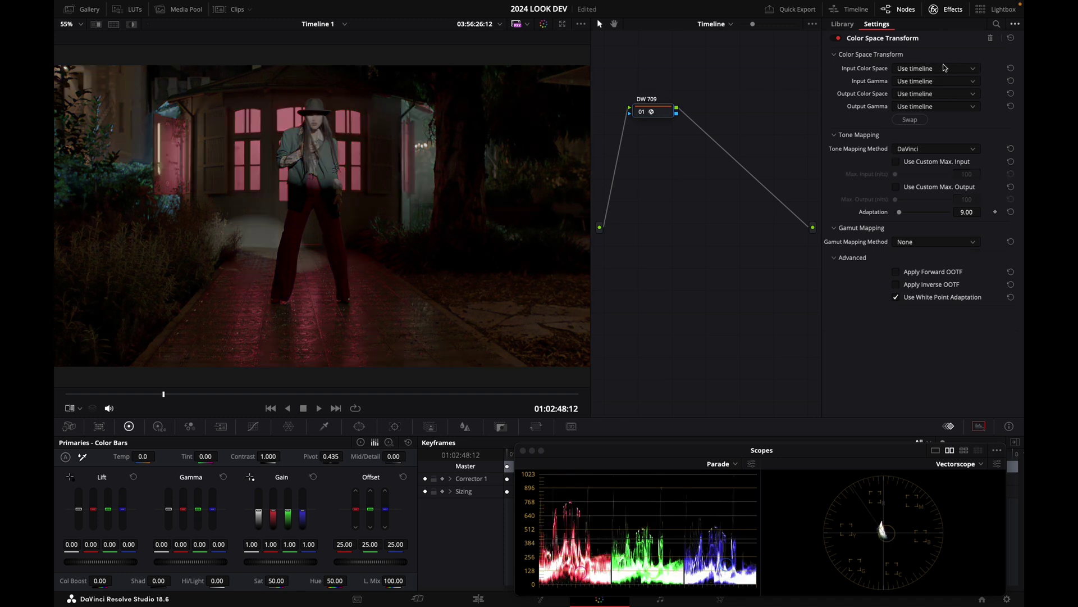
click(940, 69)
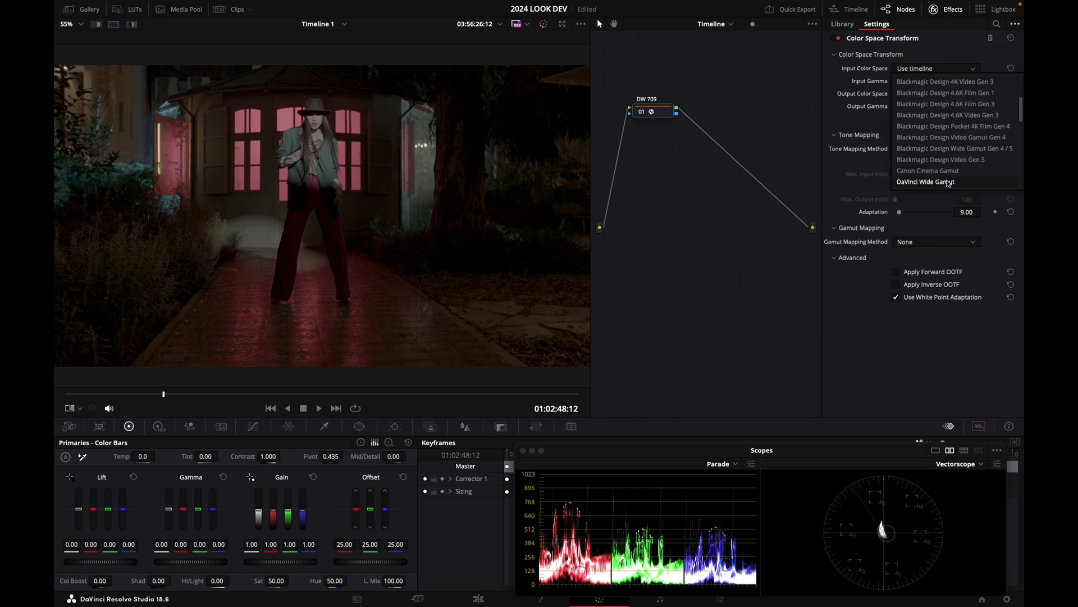
click(931, 106)
click(932, 82)
click(943, 194)
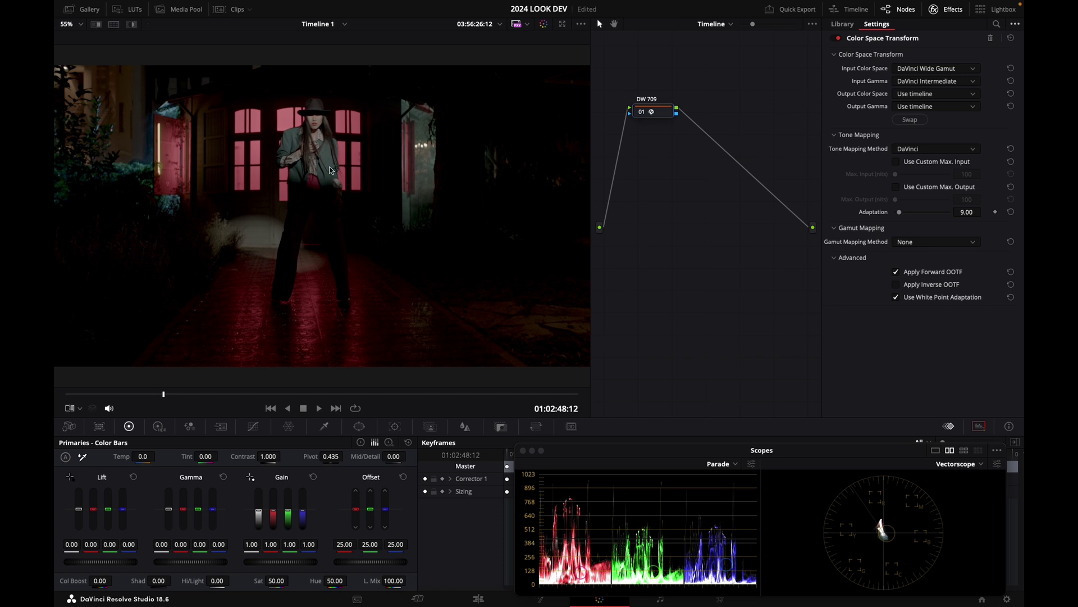
- Set the CST output to ACES (AP1) / ACEScct with tone mapping method None
click(930, 95)
click(937, 129)
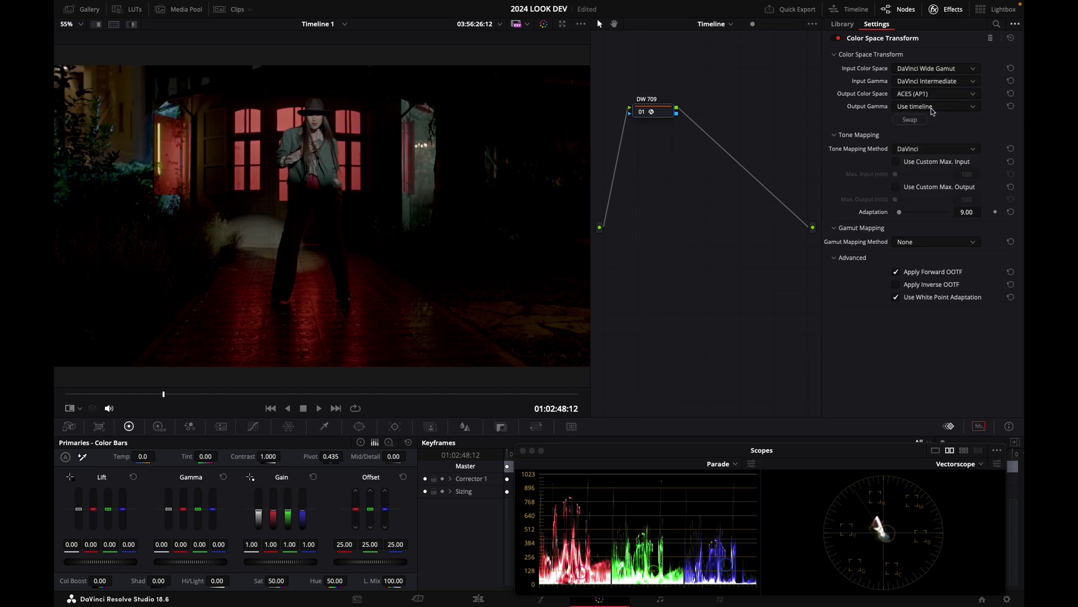
click(933, 107)
click(933, 143)
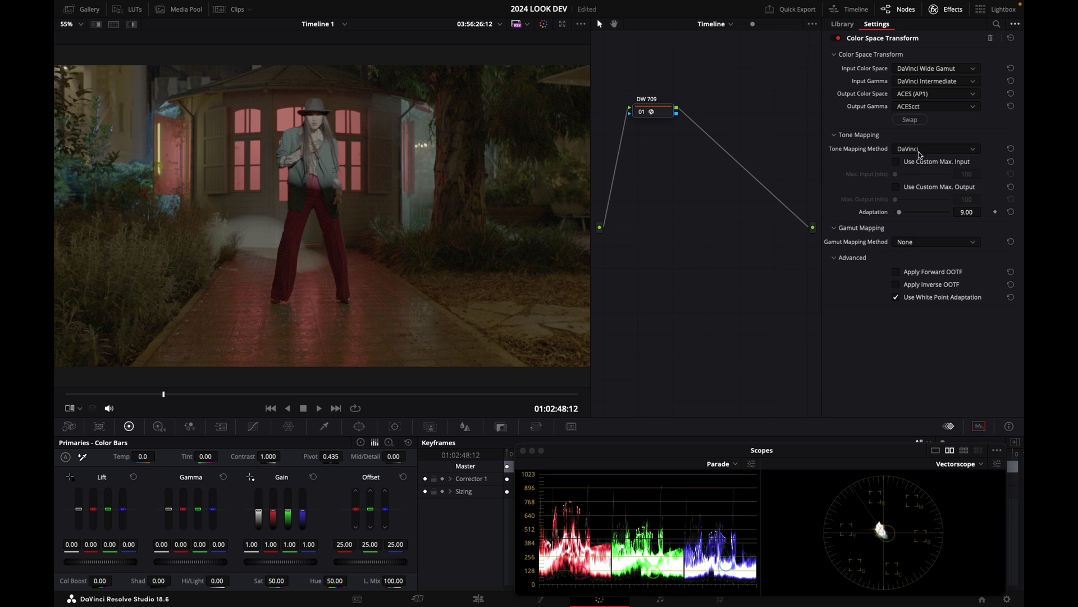
click(919, 150)
click(917, 162)
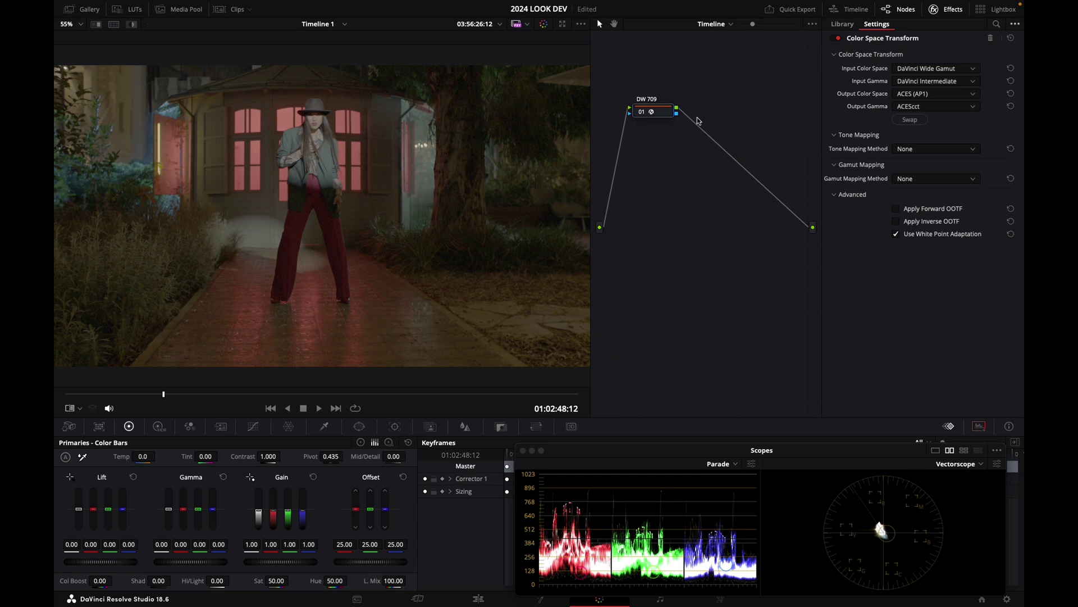
- Add a serial node 02 after node 01 and apply ACES Transform to it
click(718, 128)
key(alt+s)
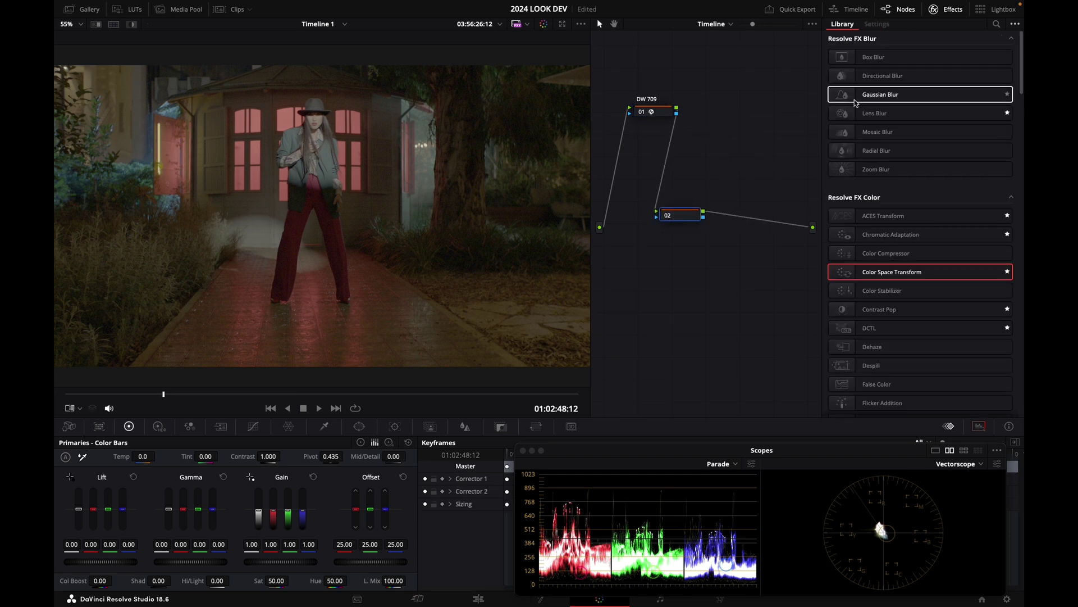
click(854, 222)
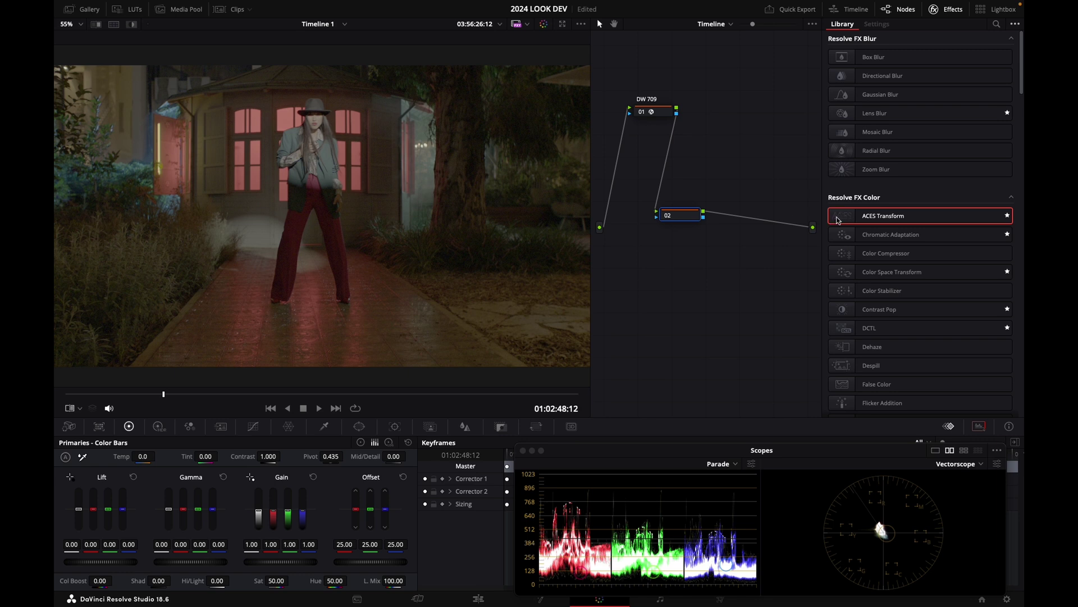
drag(837, 220, 680, 218)
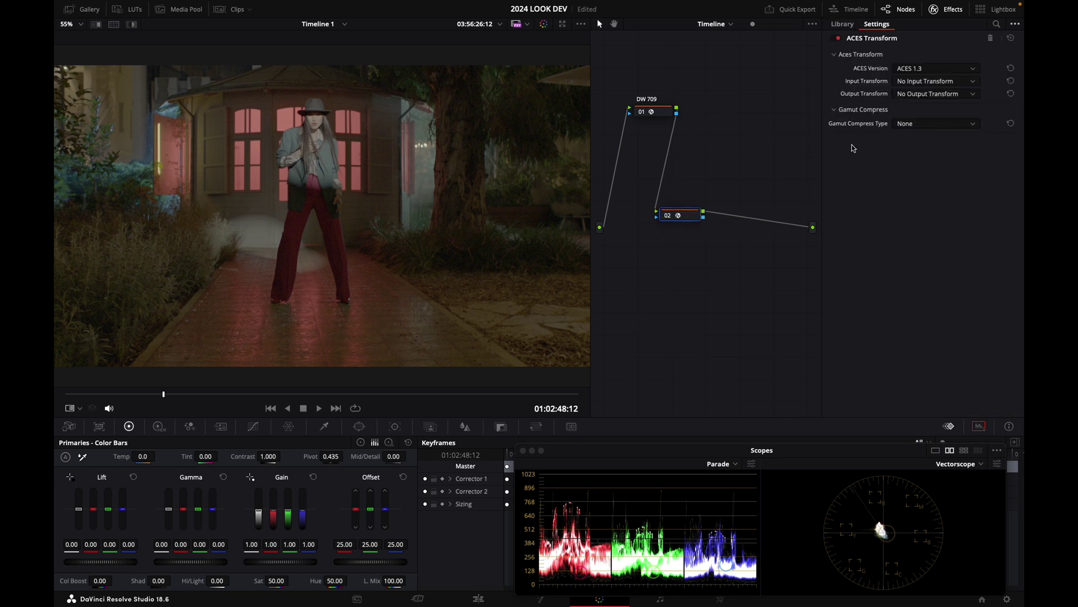
- Set ACES Transform input ACEScct - CSC, output Rec.709, and ACES reference gamut compress
click(917, 85)
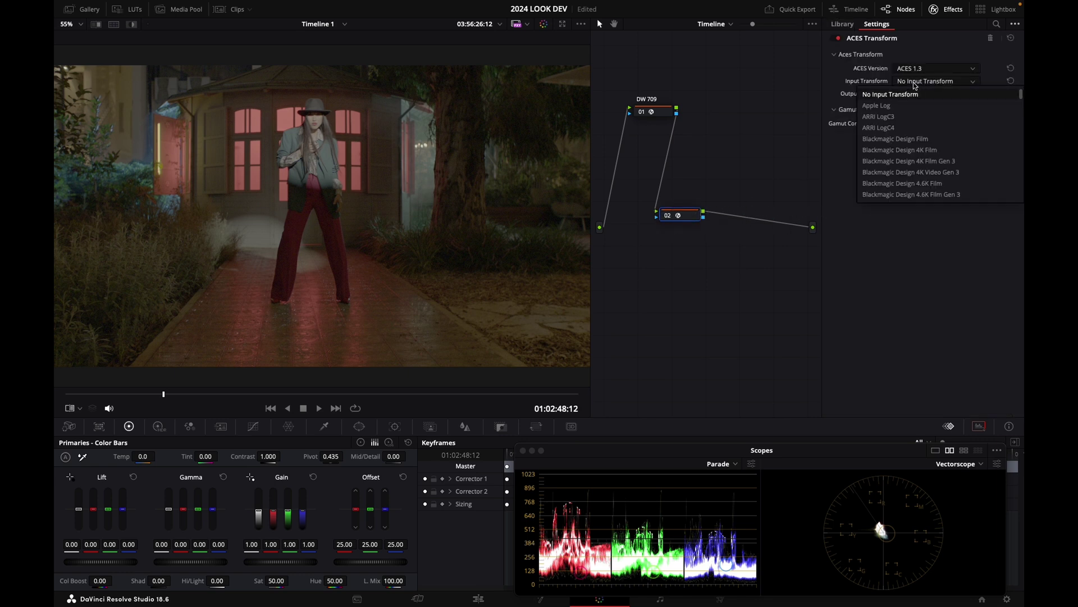
scroll(907, 135, down, 10)
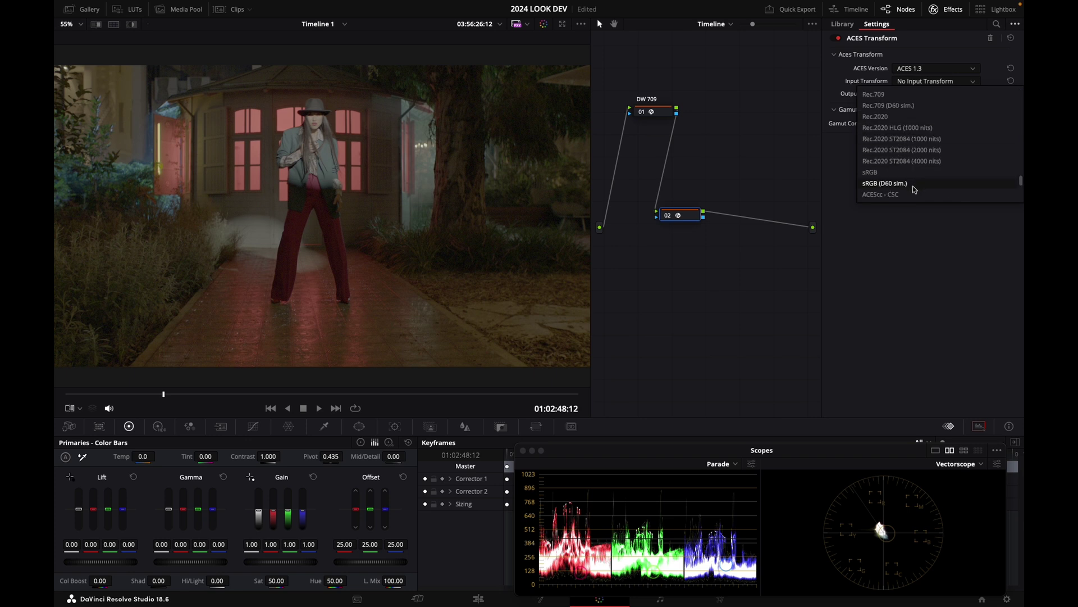
click(905, 195)
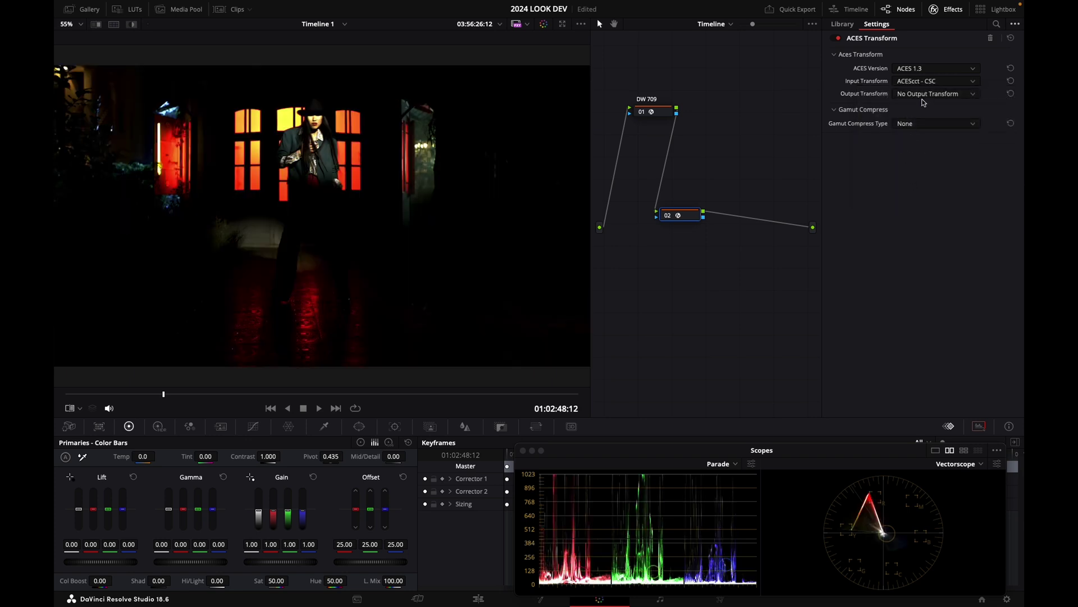
click(924, 96)
click(933, 207)
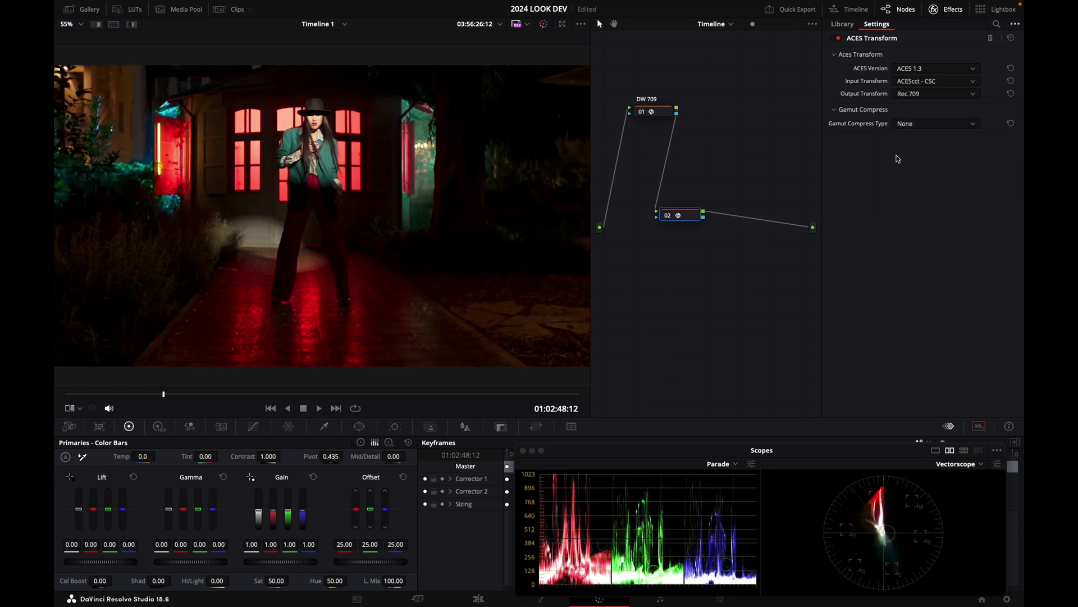
click(919, 125)
click(930, 149)
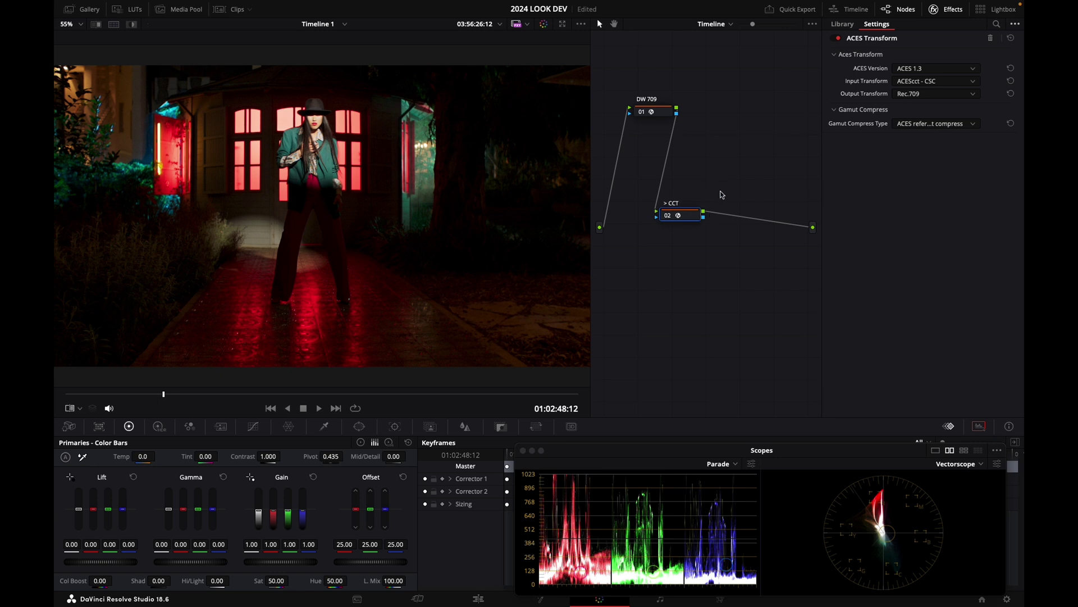
- Rename node 02's label to '> ACES 709'
key(BackSpace)
key(BackSpace)
text(A)
key(Return)
- Toggle the before/after wipe on and off, in and out of the enhanced viewer
key(ctrl+w)
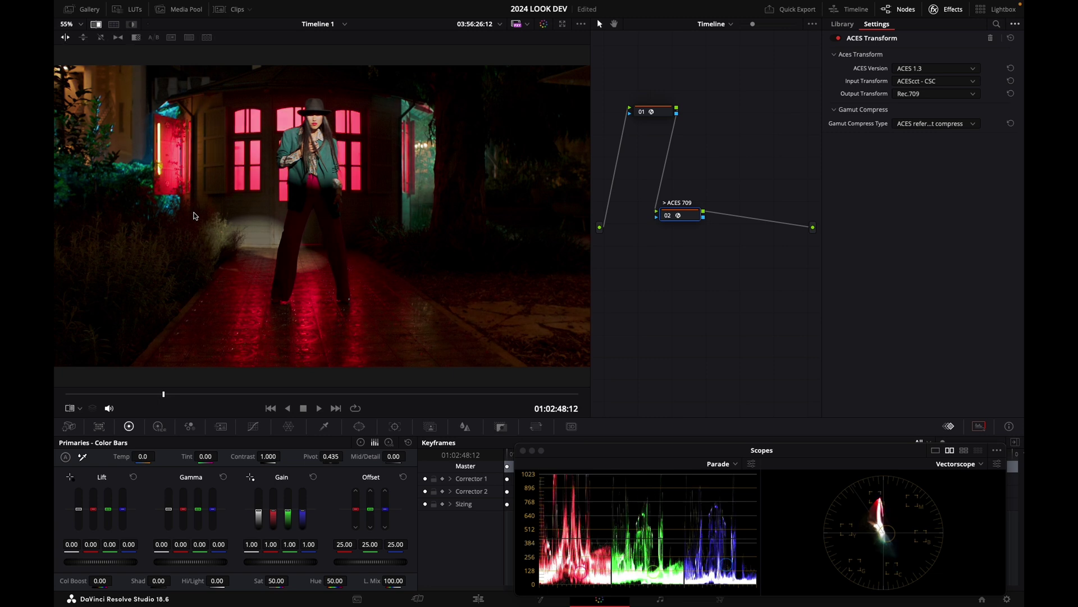
key(ctrl+w)
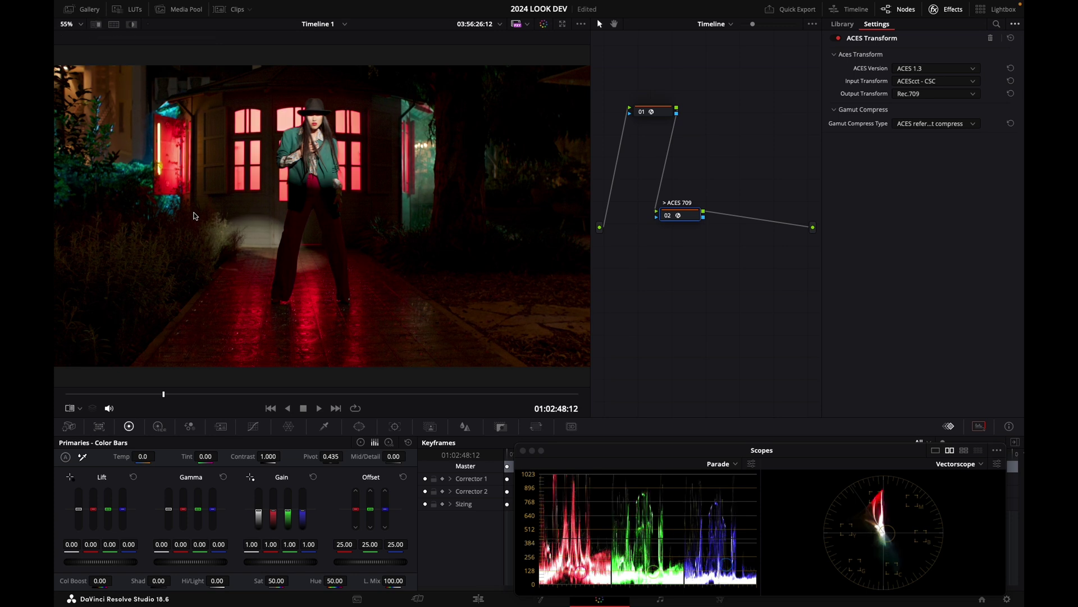
key(alt+f)
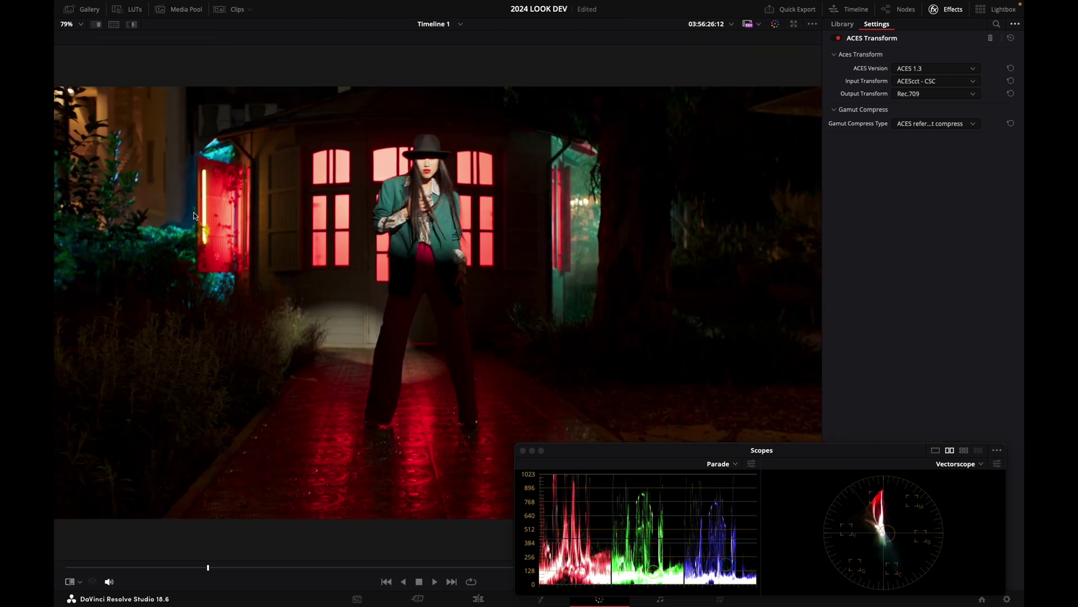
key(ctrl+w)
key(ctrl+w)
key(ctrl+w)
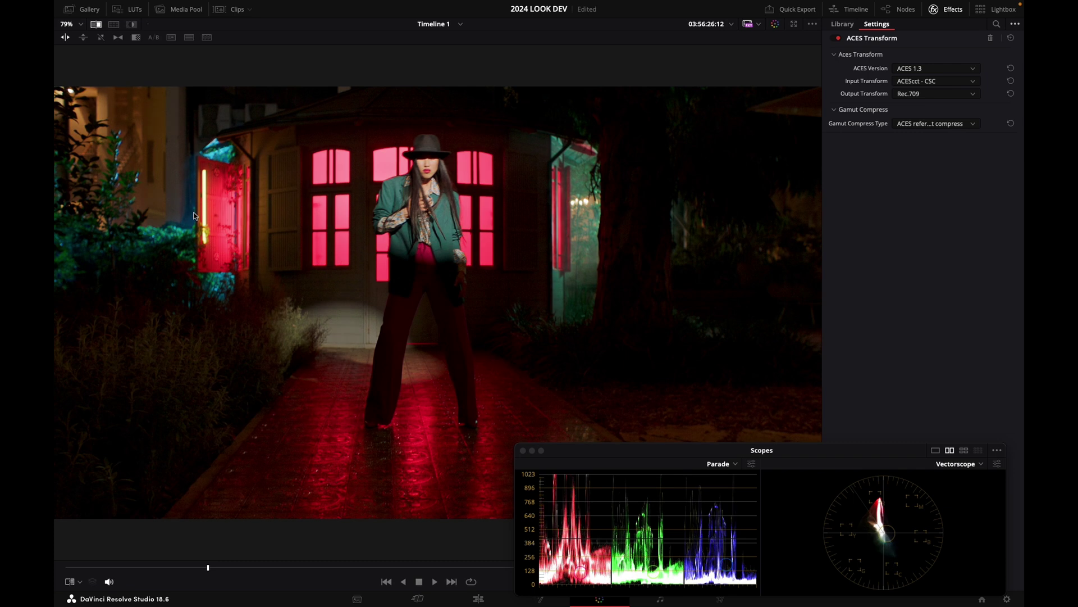
key(ctrl+w)
key(ctrl+w)
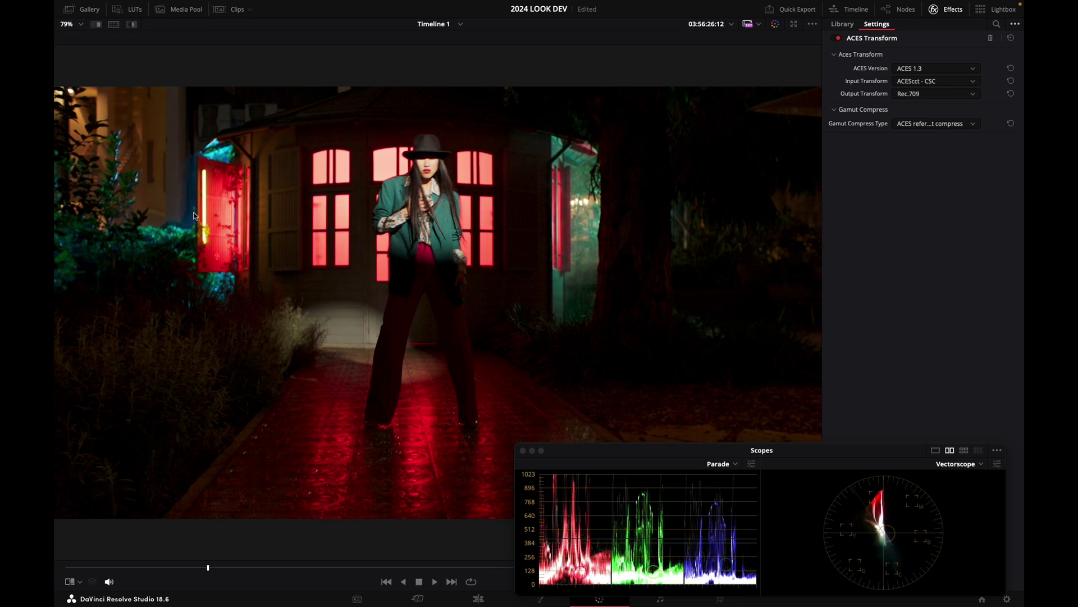
key(alt+f)
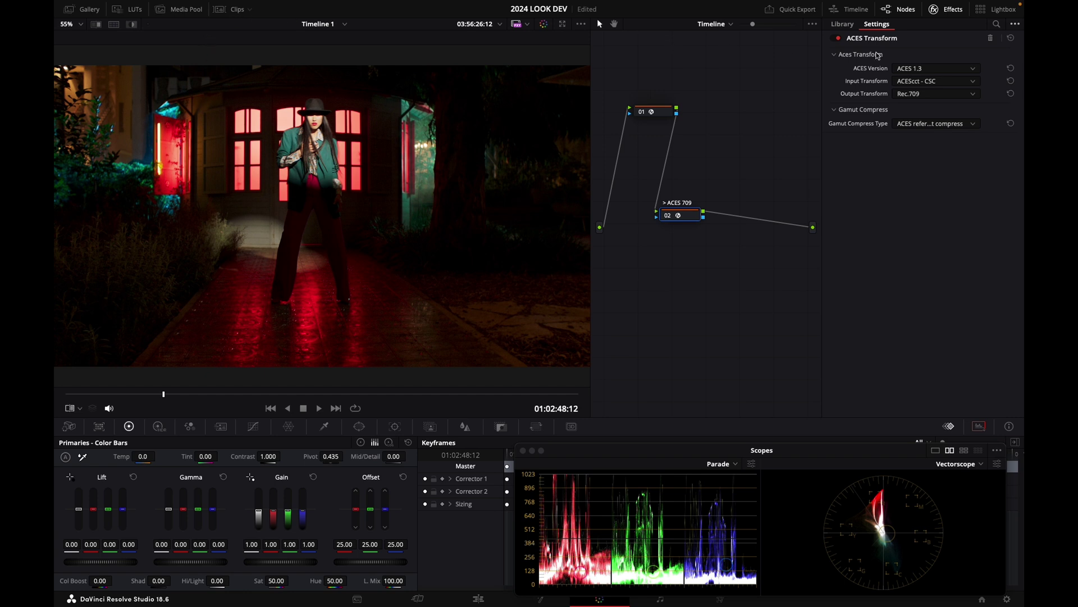
- Jump to the last police-light clip, keeping ACES reference gamut compress selected
key(End)
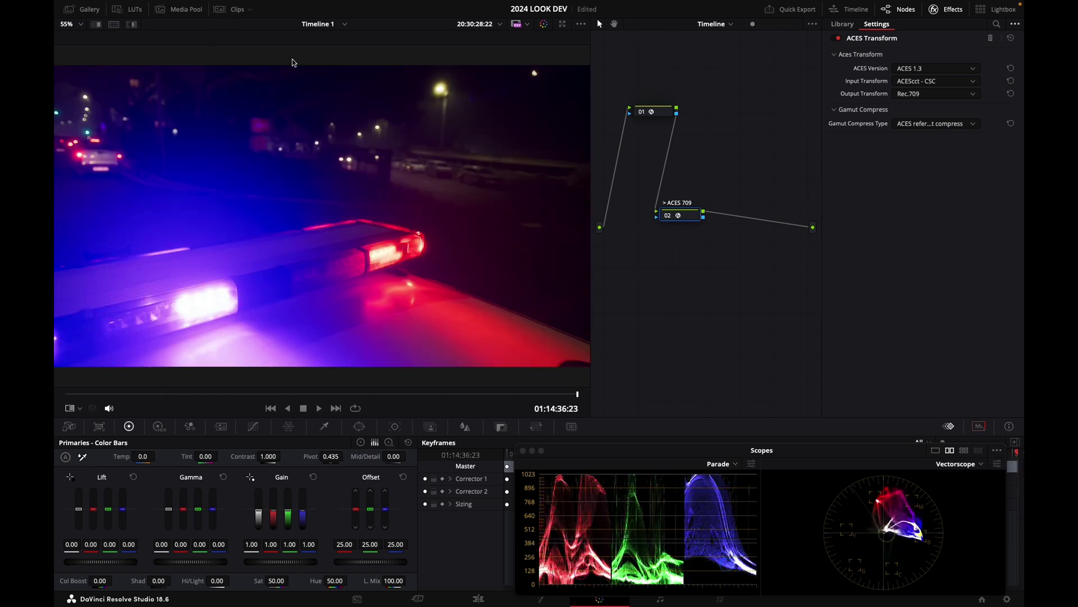
click(935, 124)
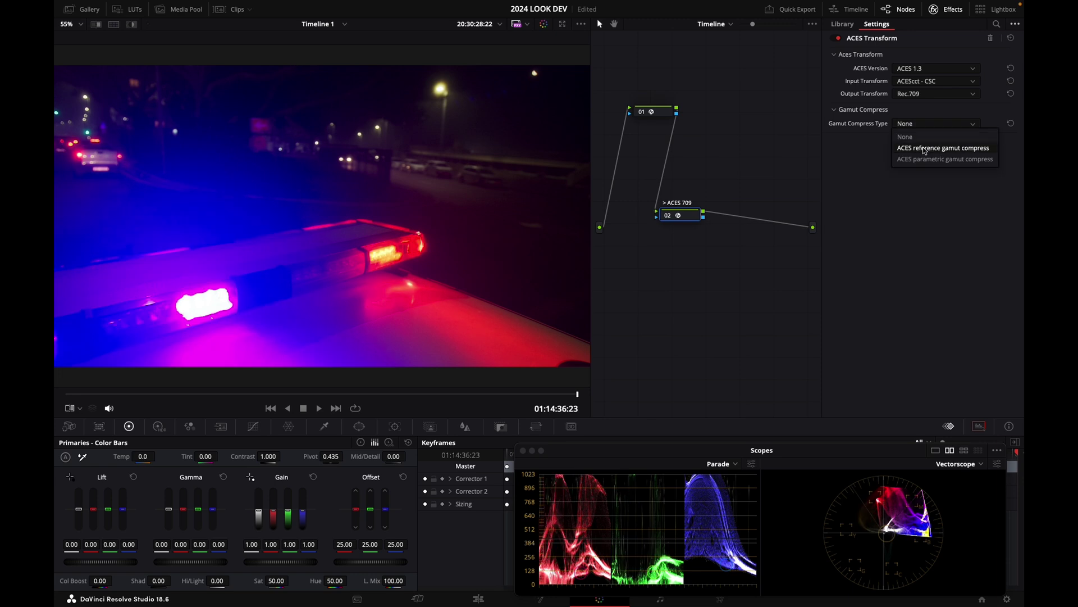
click(922, 145)
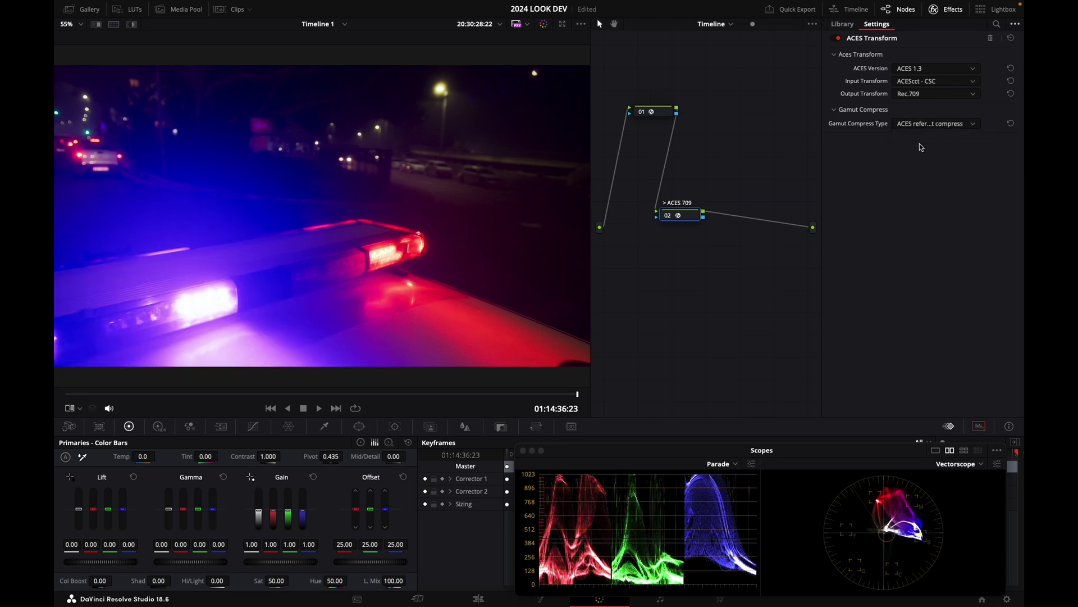
- Switch gamut compression to None for comparison, then reselect ACES reference gamut compress
click(919, 130)
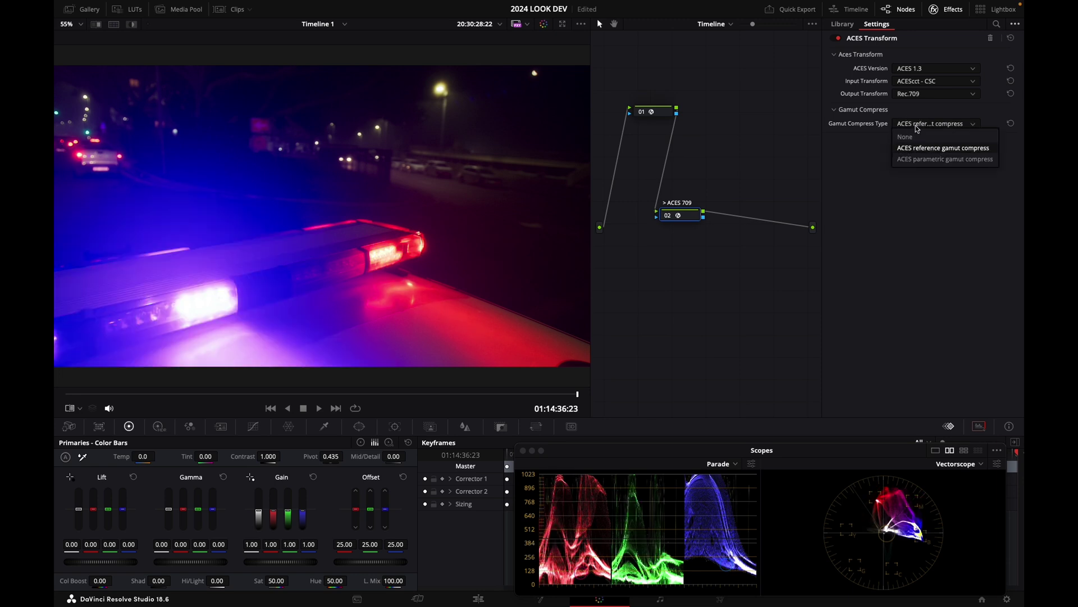
click(920, 136)
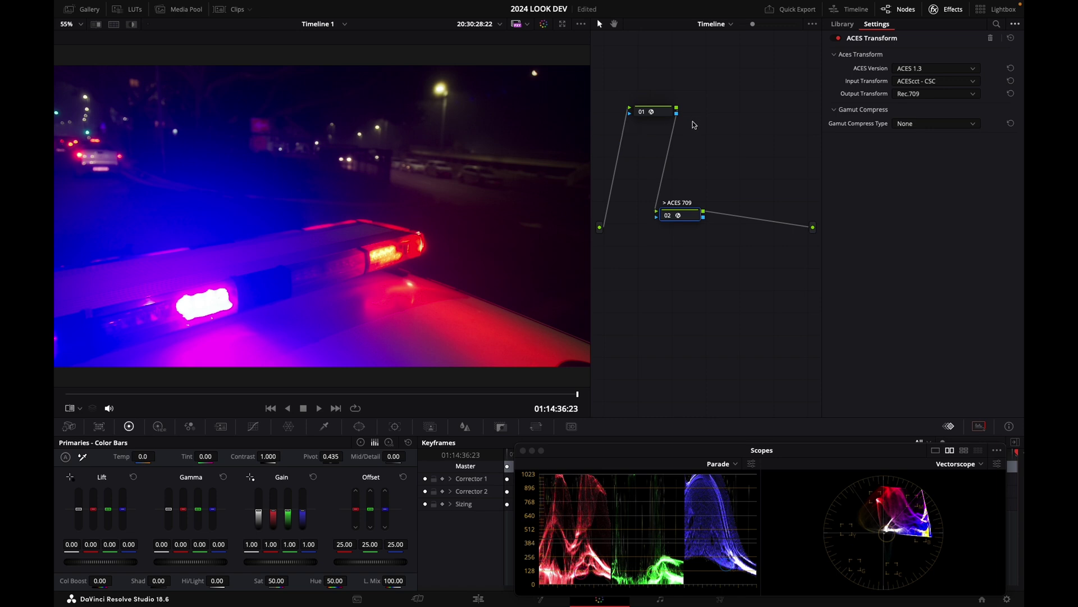
click(914, 125)
click(930, 149)
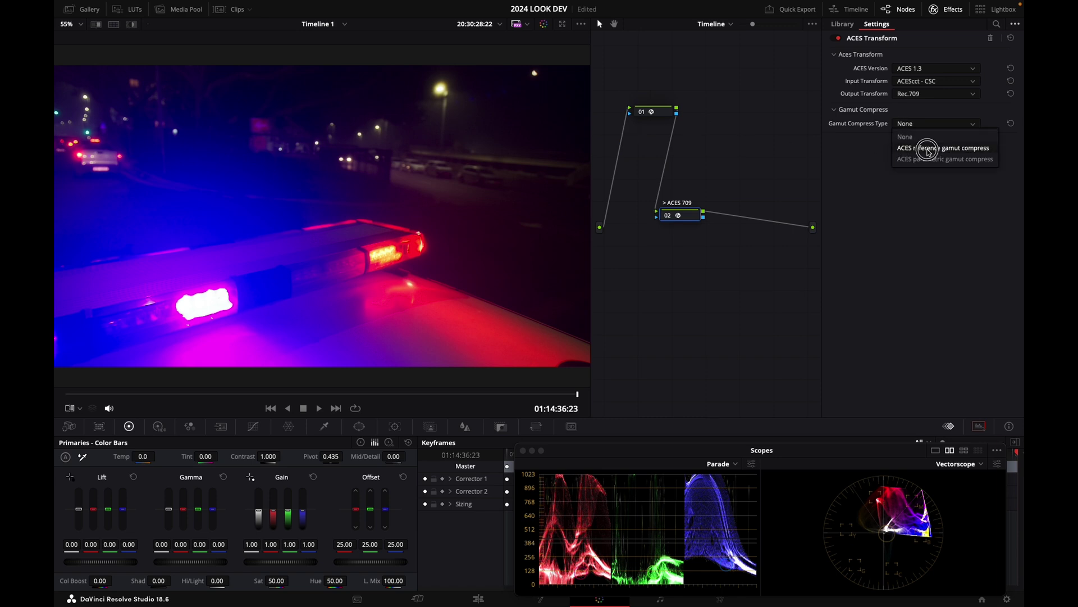